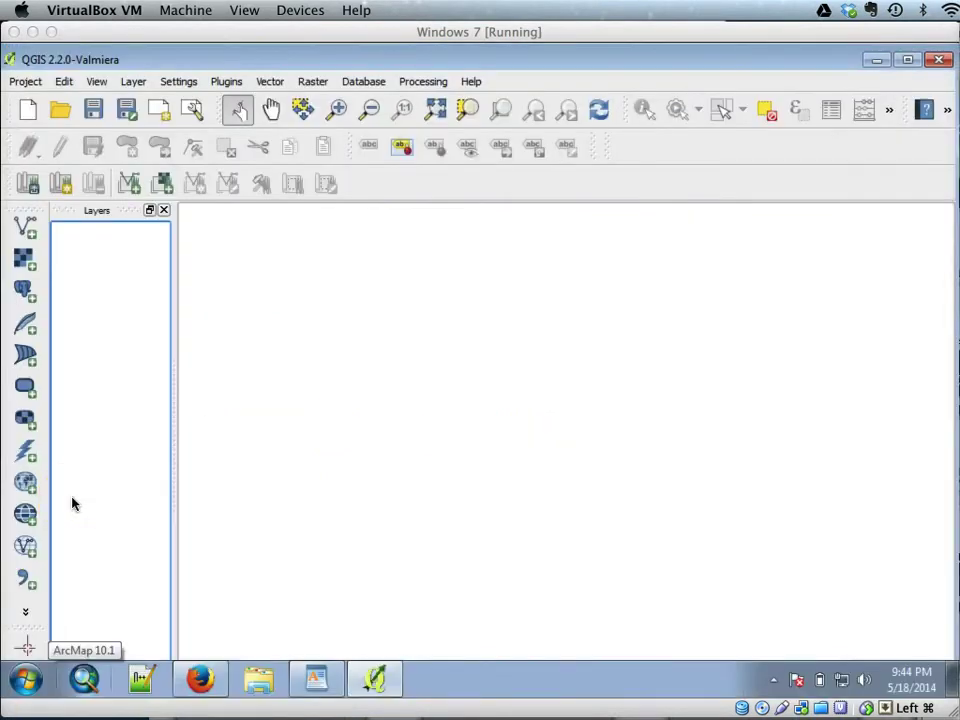
Step: Bring up the Add Raster Layer file picker and centre it in the window
click(134, 84)
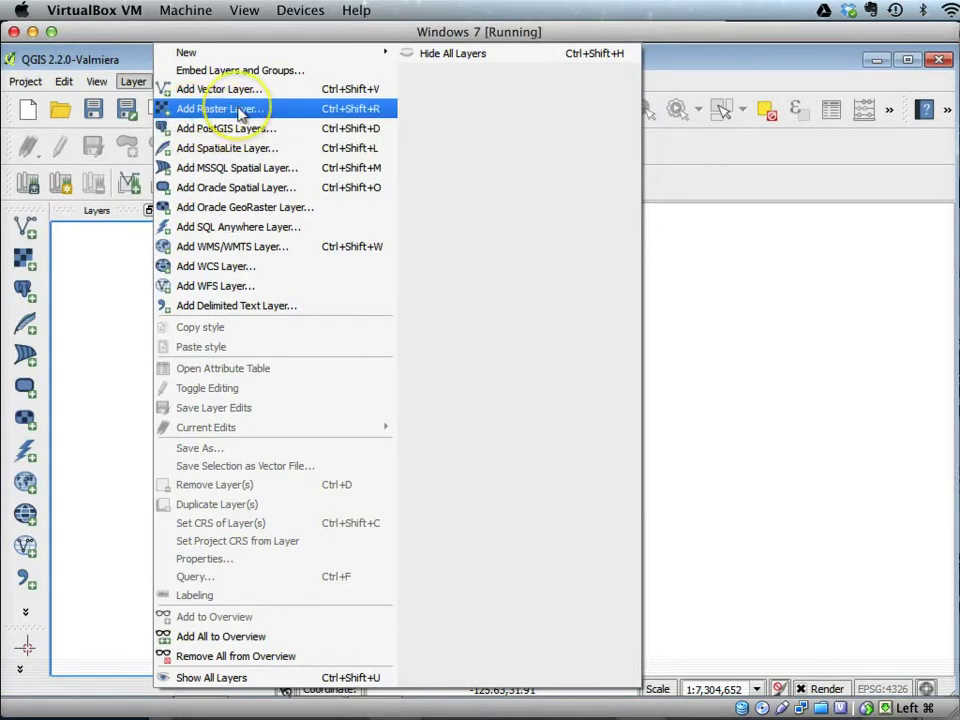
click(114, 251)
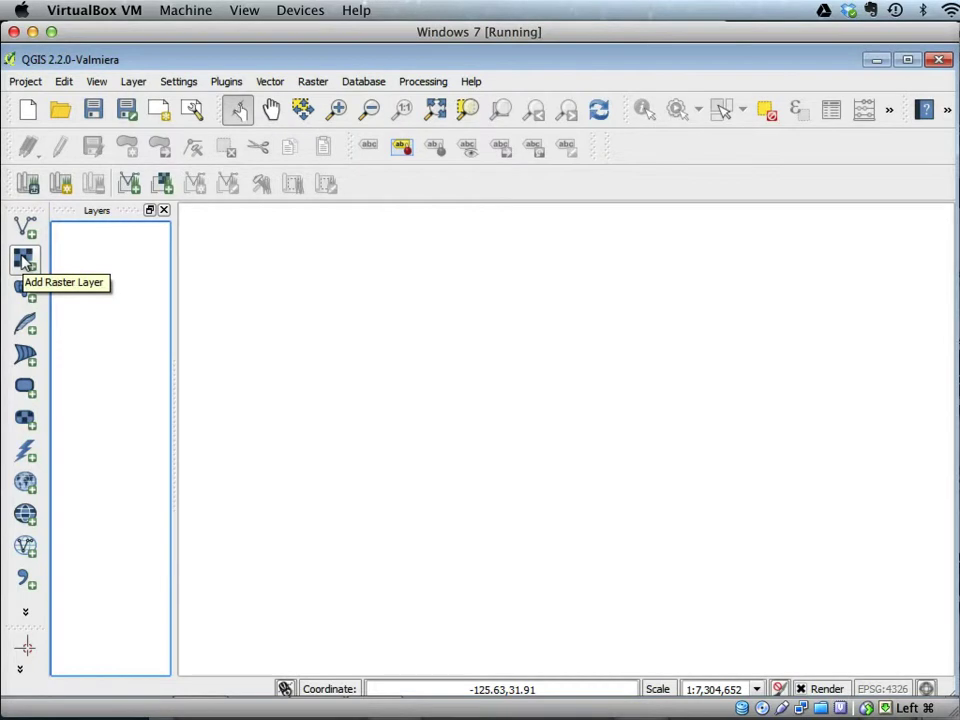
click(25, 261)
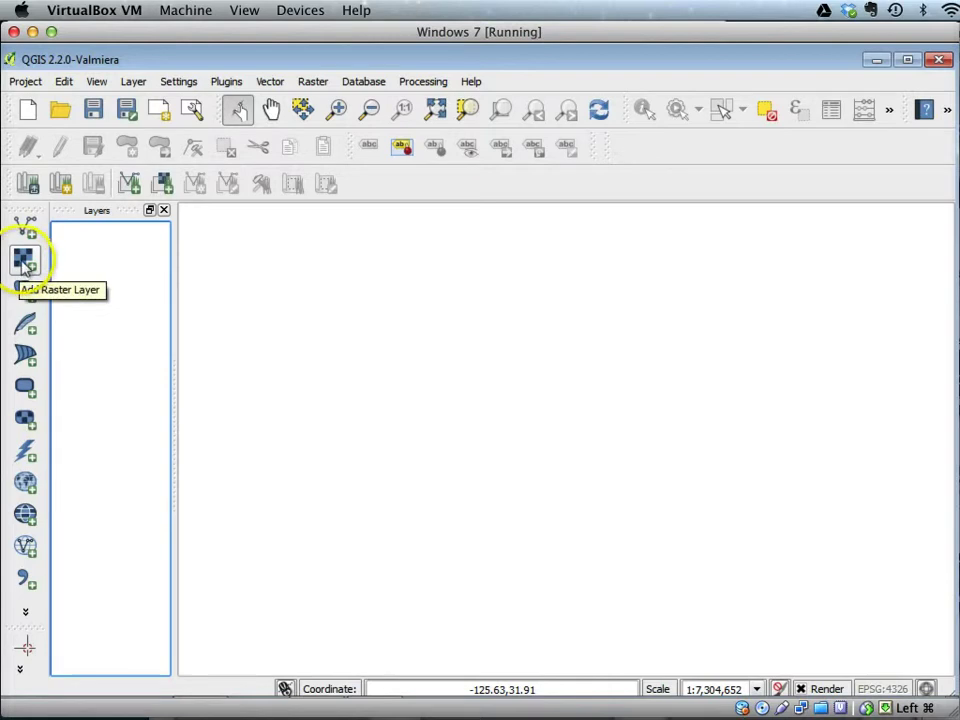
click(25, 262)
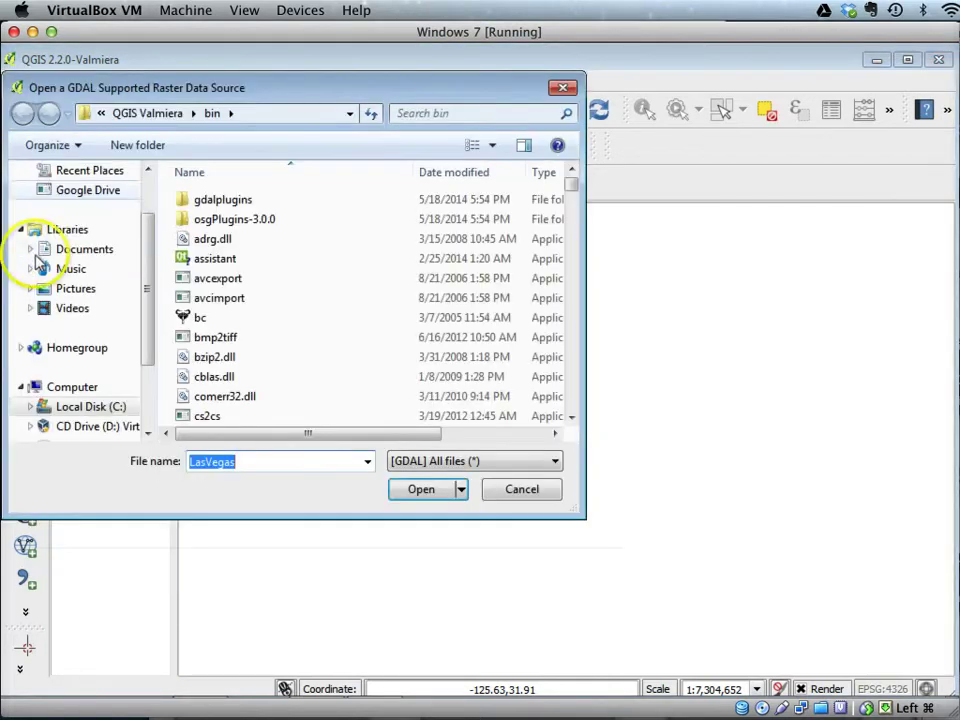
drag(199, 90, 322, 150)
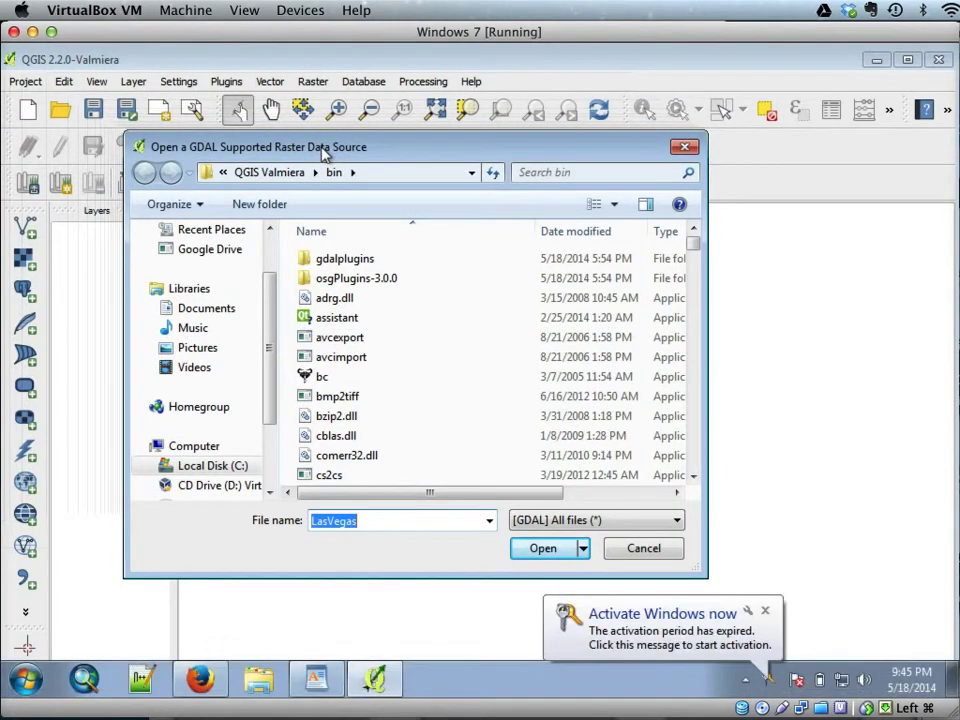
drag(266, 330, 277, 262)
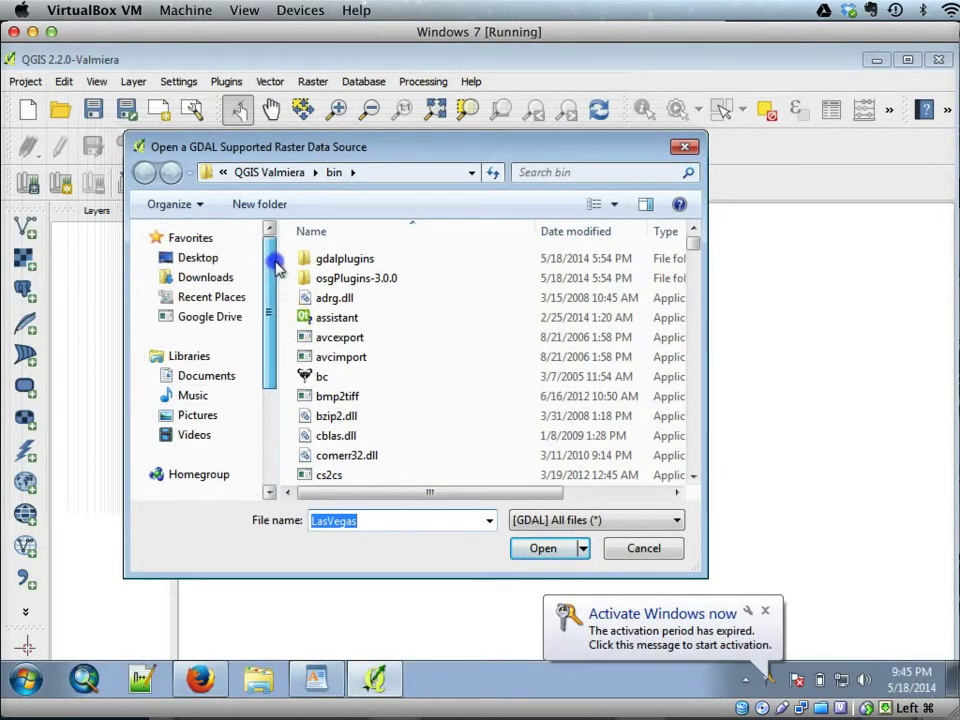
Step: Browse Desktop > UVMNexample > LasVegas and load the landsat image as a layer
click(212, 260)
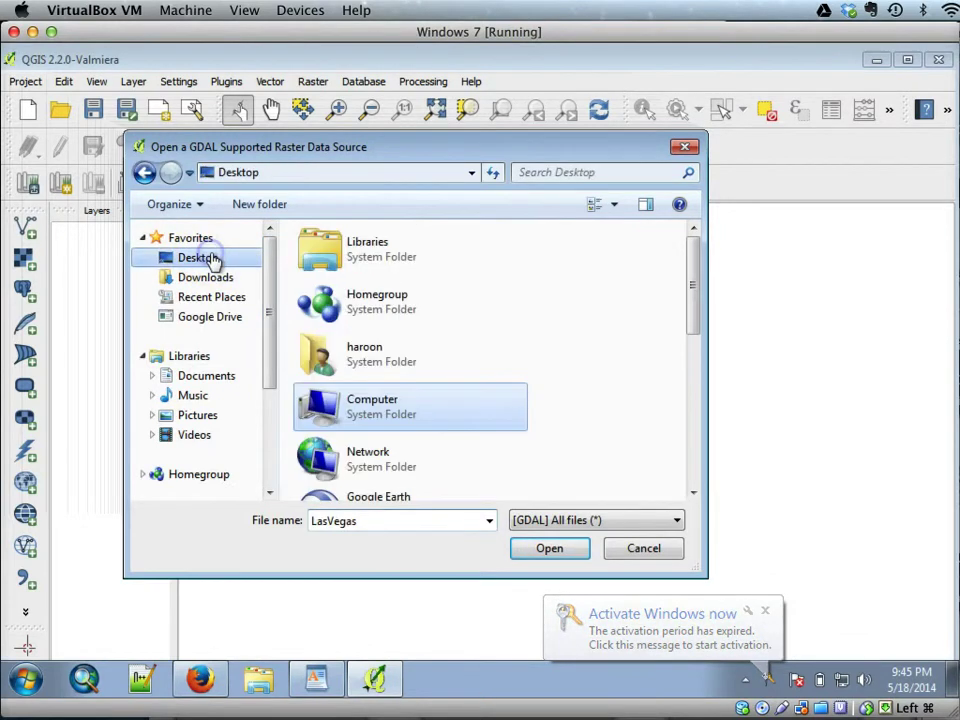
drag(692, 296, 707, 465)
double_click(378, 368)
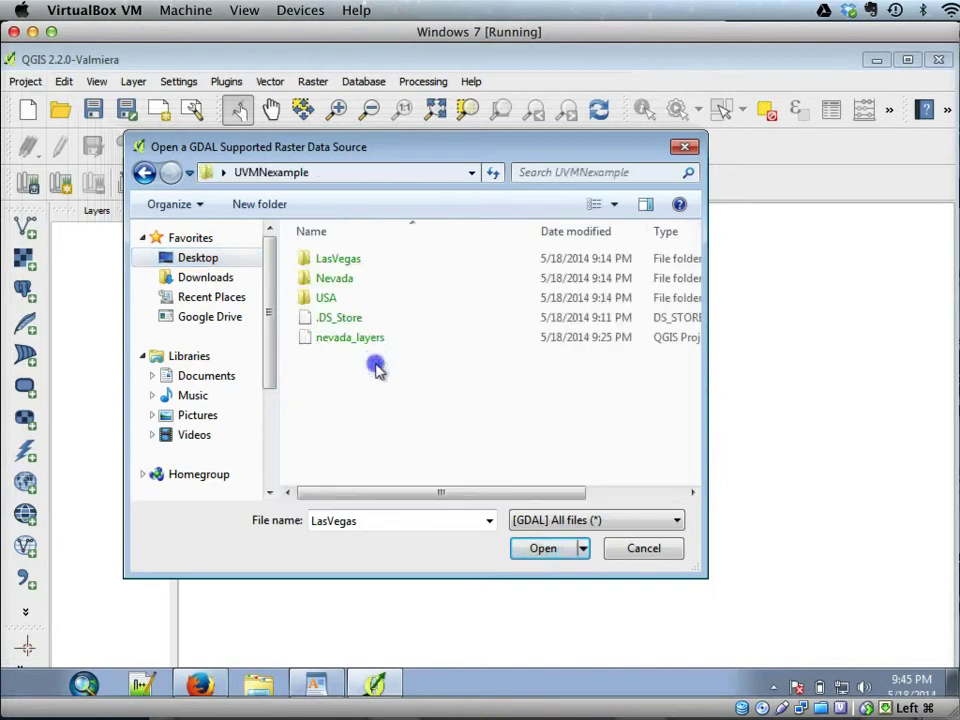
click(340, 258)
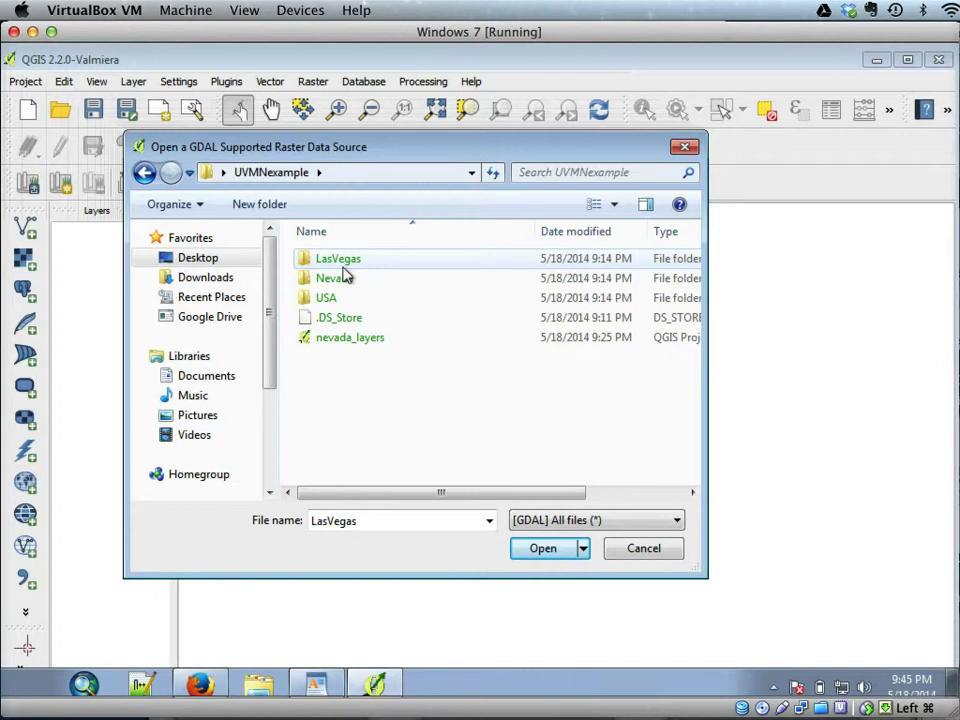
double_click(339, 262)
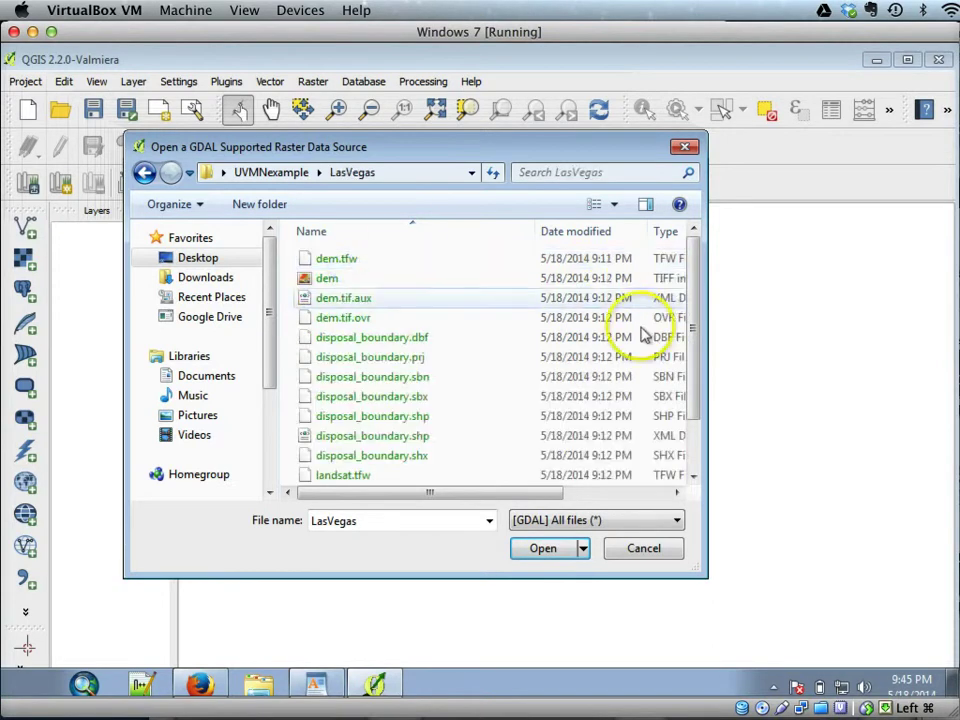
drag(692, 320, 660, 401)
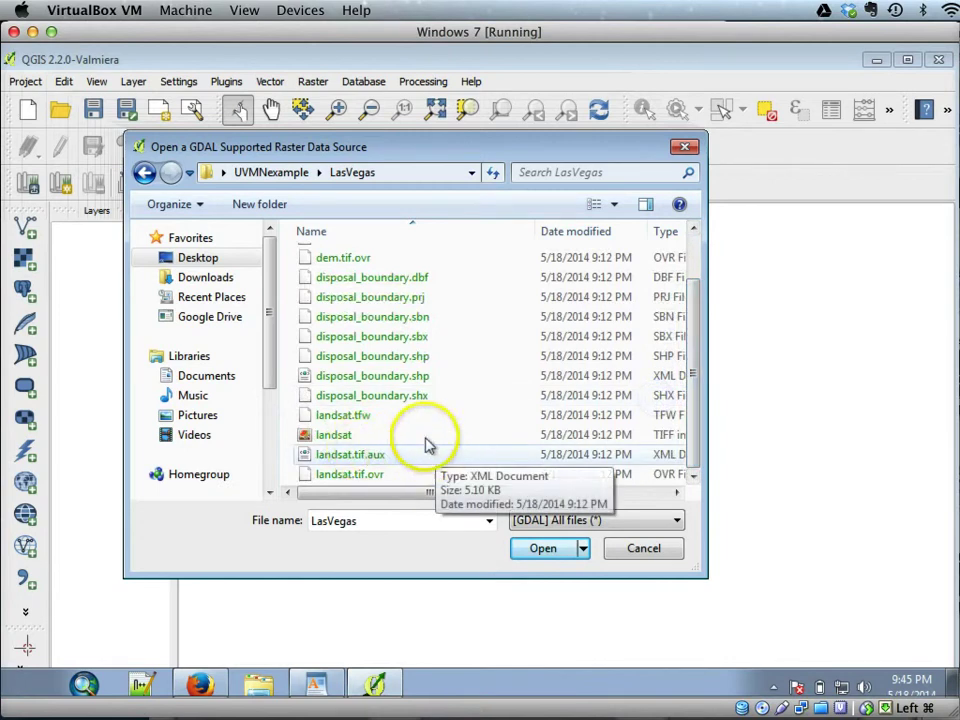
drag(703, 429, 874, 431)
click(670, 453)
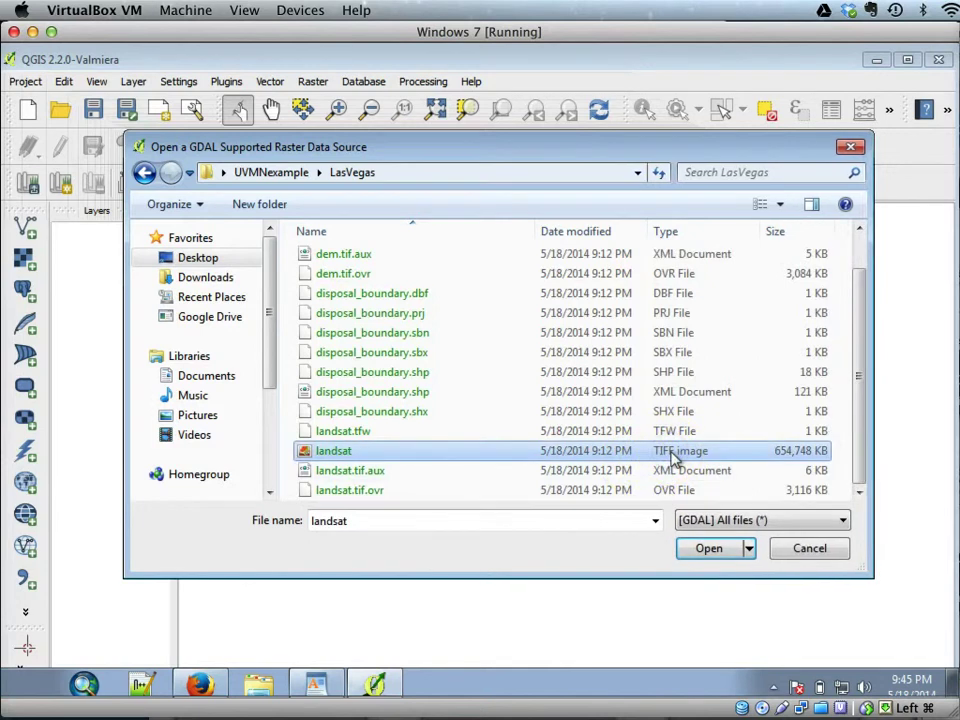
click(708, 549)
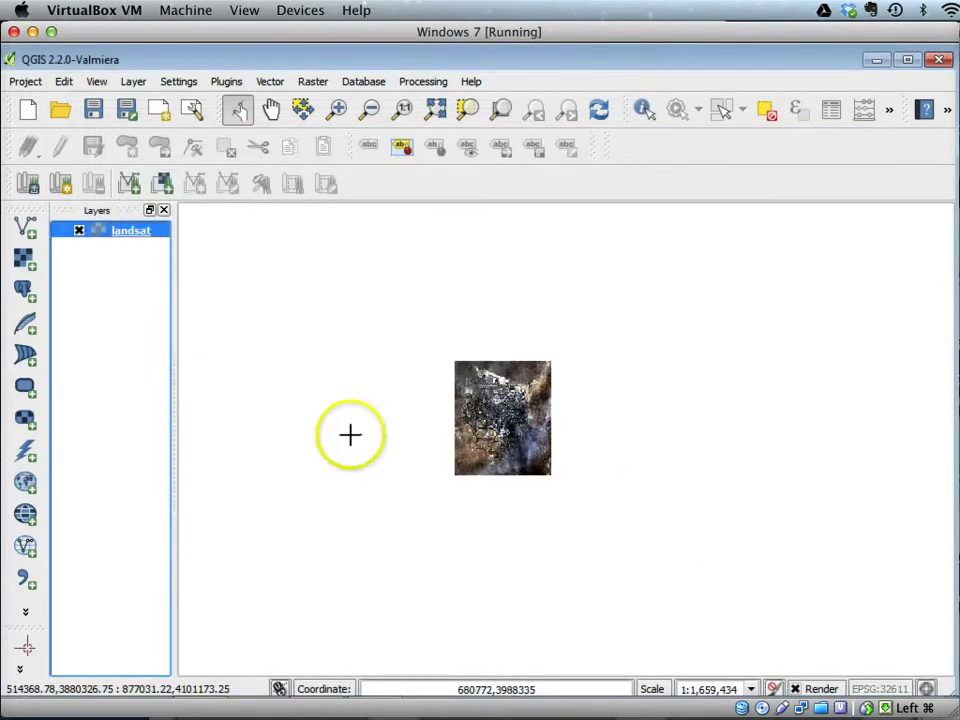
Step: Zoom in on the landsat image, closing in on the upper-left of the city
click(338, 110)
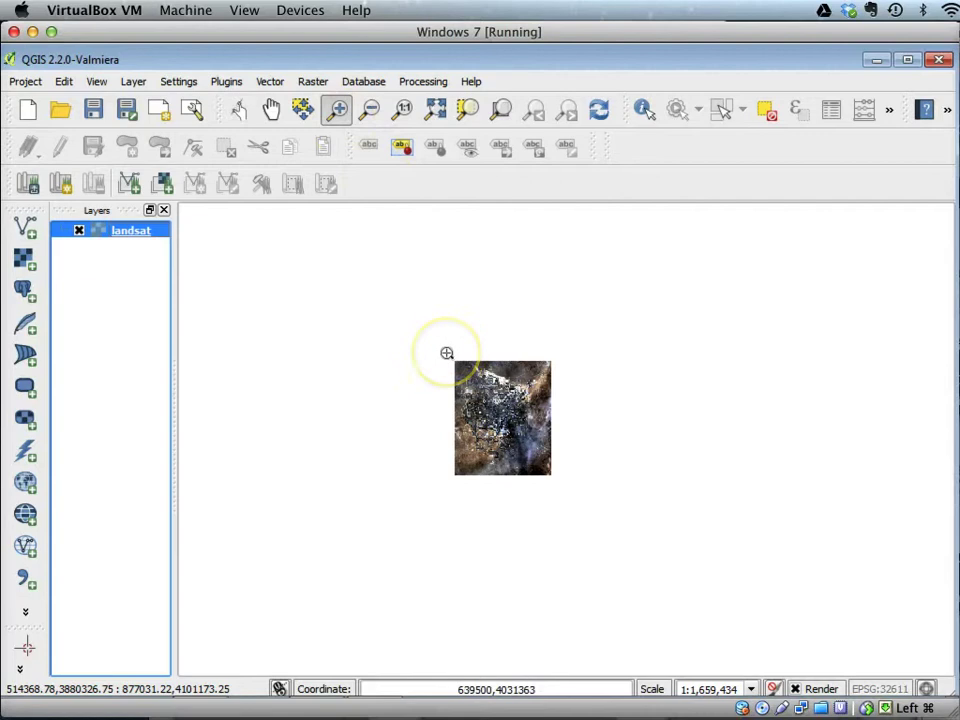
drag(447, 353, 558, 484)
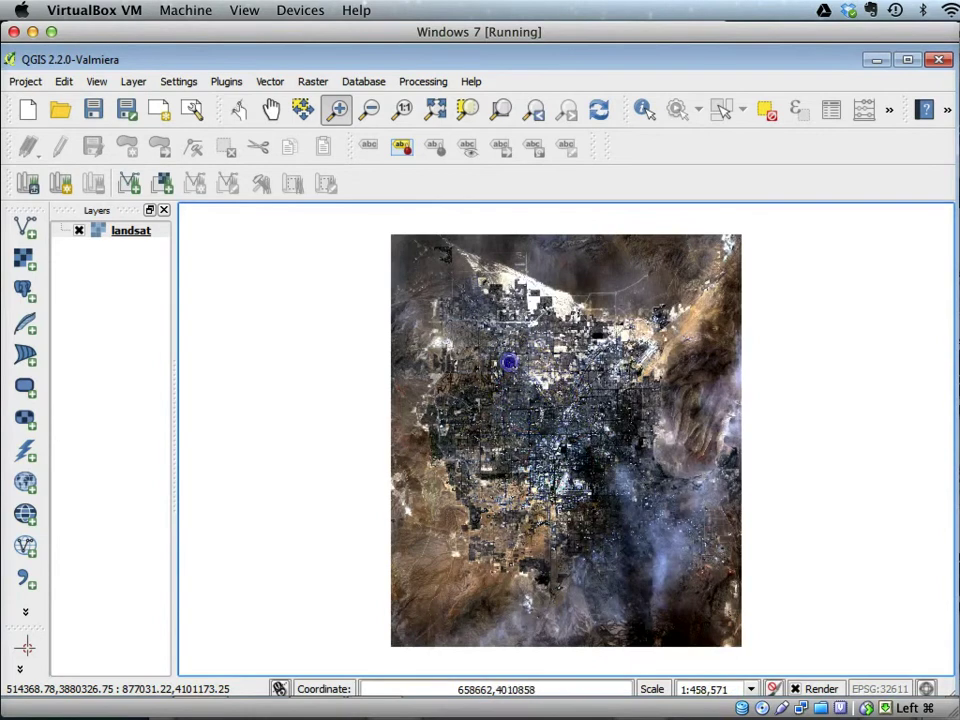
click(587, 458)
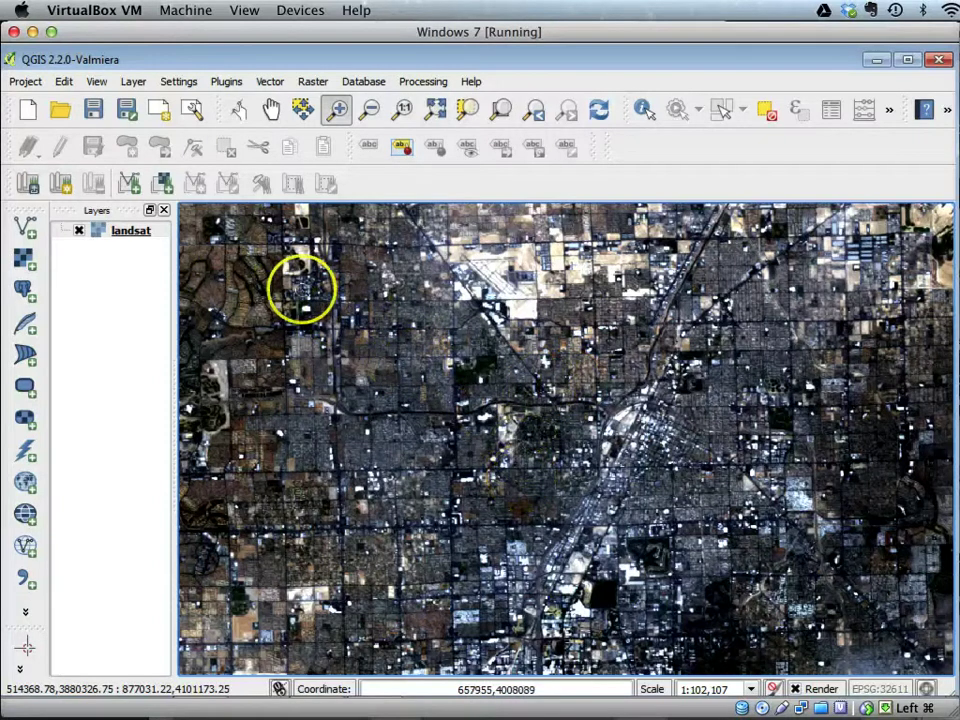
click(300, 300)
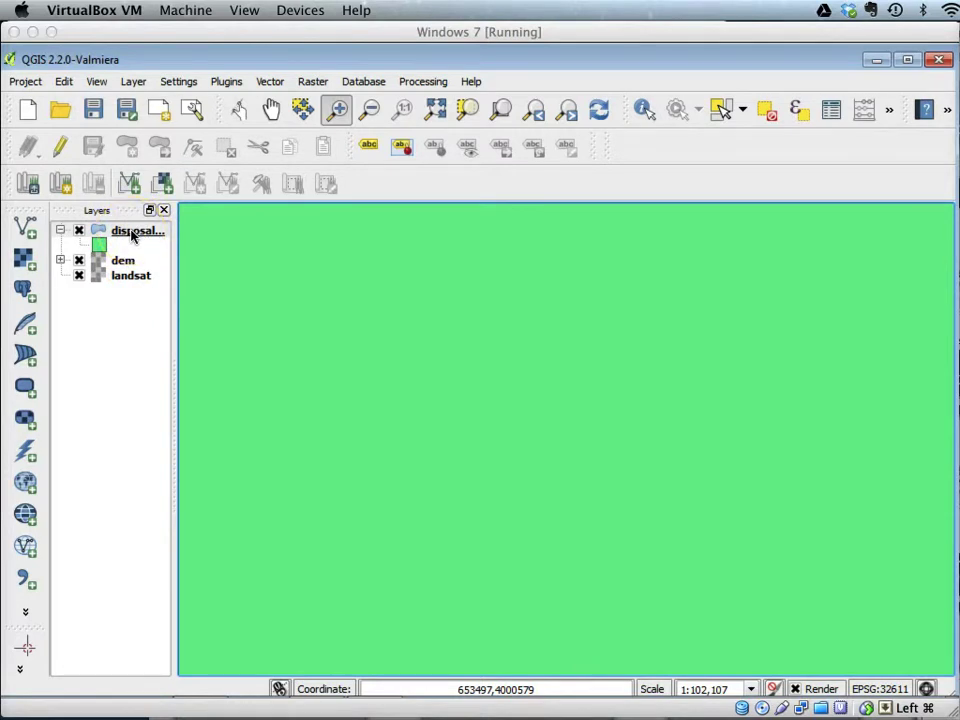
Step: Zoom the map to the full extent of the disposal layer
right_click(132, 235)
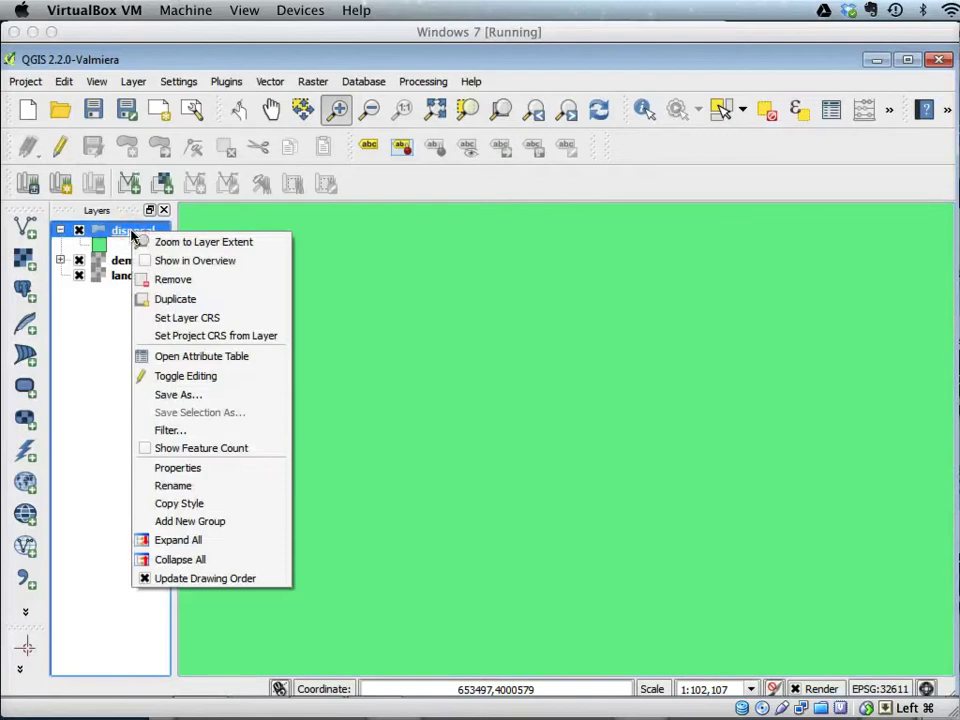
click(220, 245)
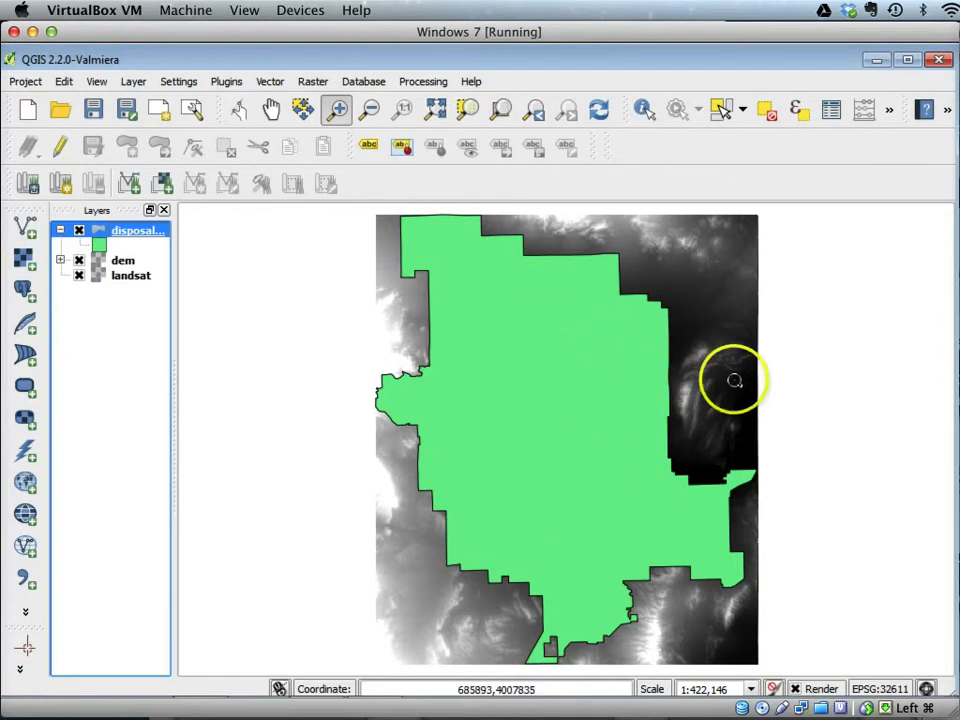
Step: Set the disposal layer's Simple fill style to No Brush and apply it
right_click(130, 233)
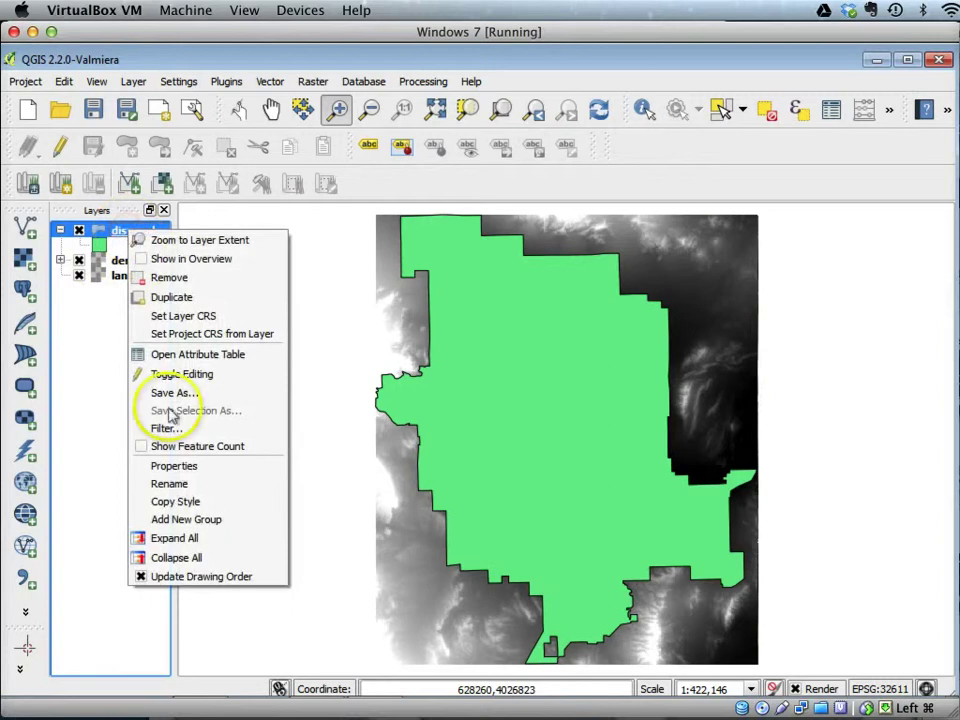
click(177, 468)
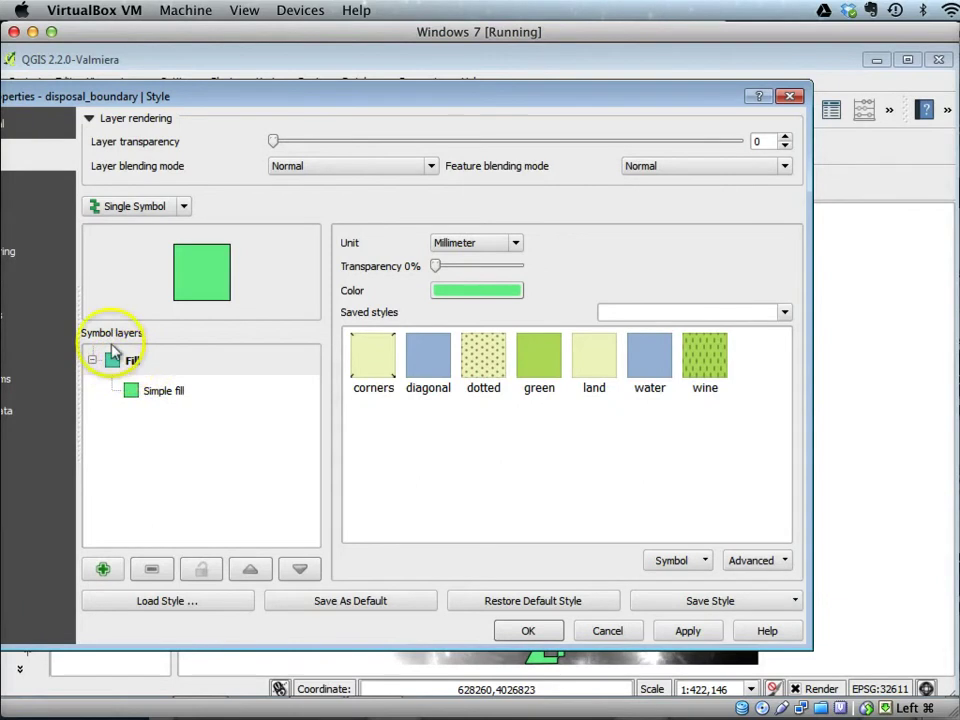
click(155, 394)
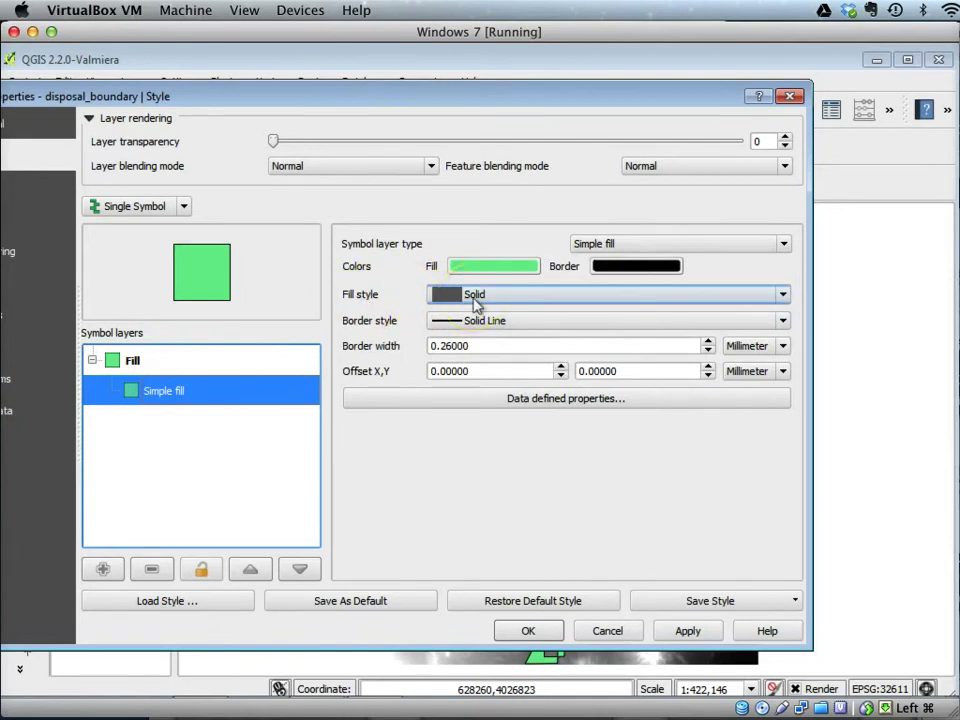
click(784, 298)
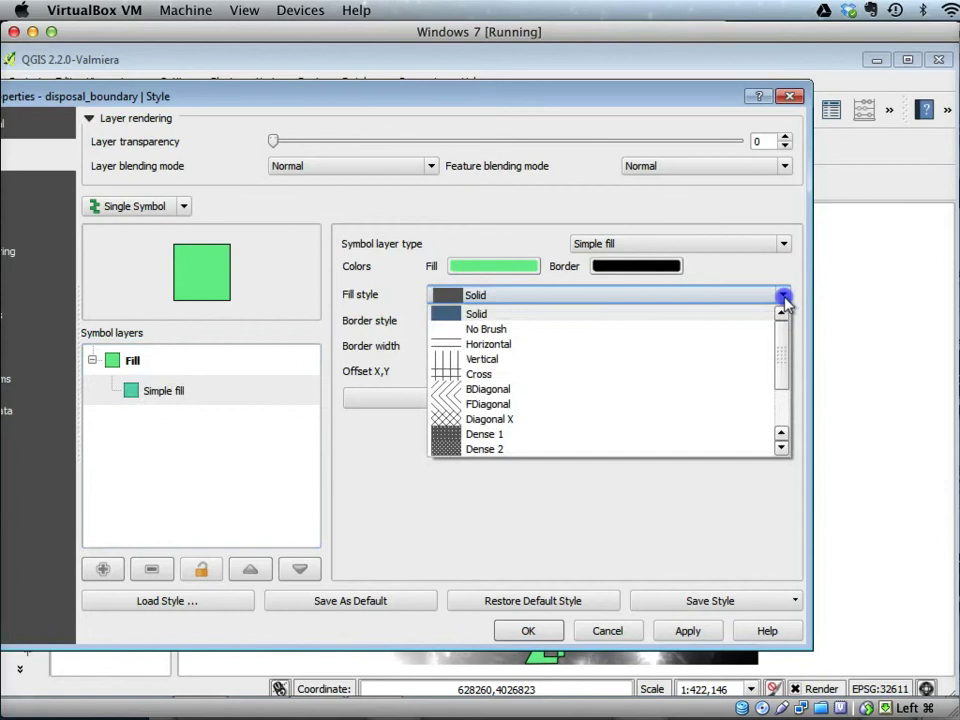
click(627, 334)
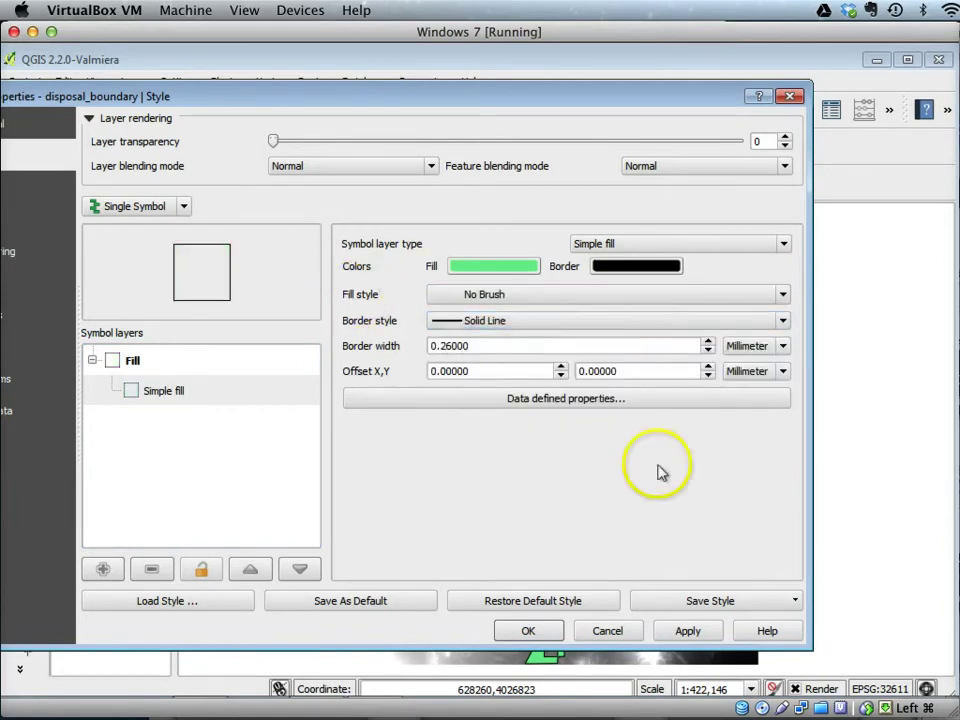
click(692, 633)
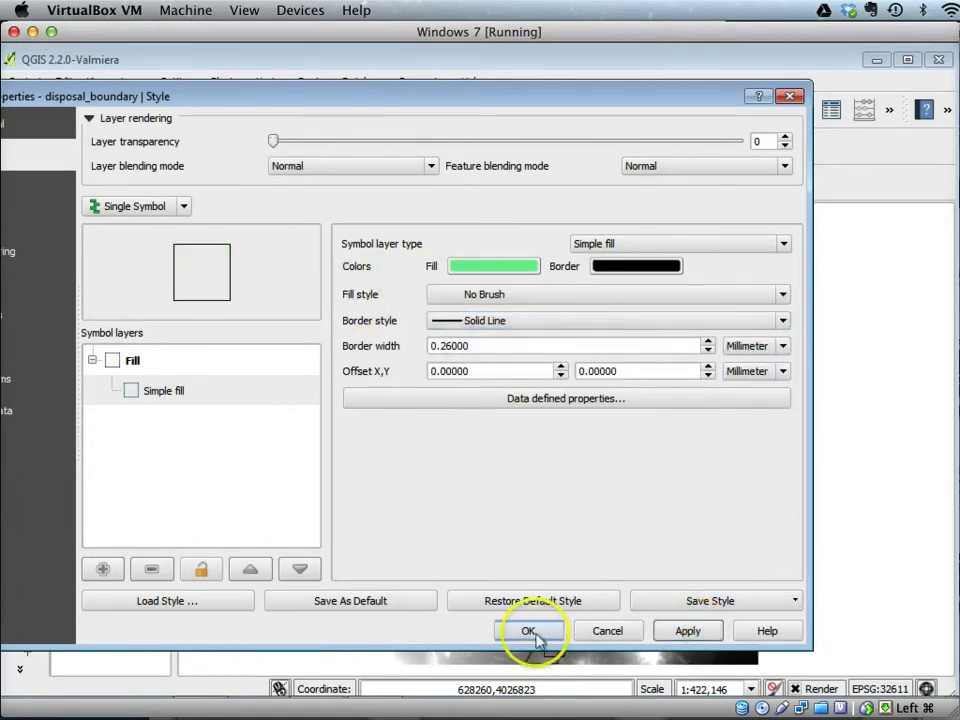
drag(708, 104, 367, 121)
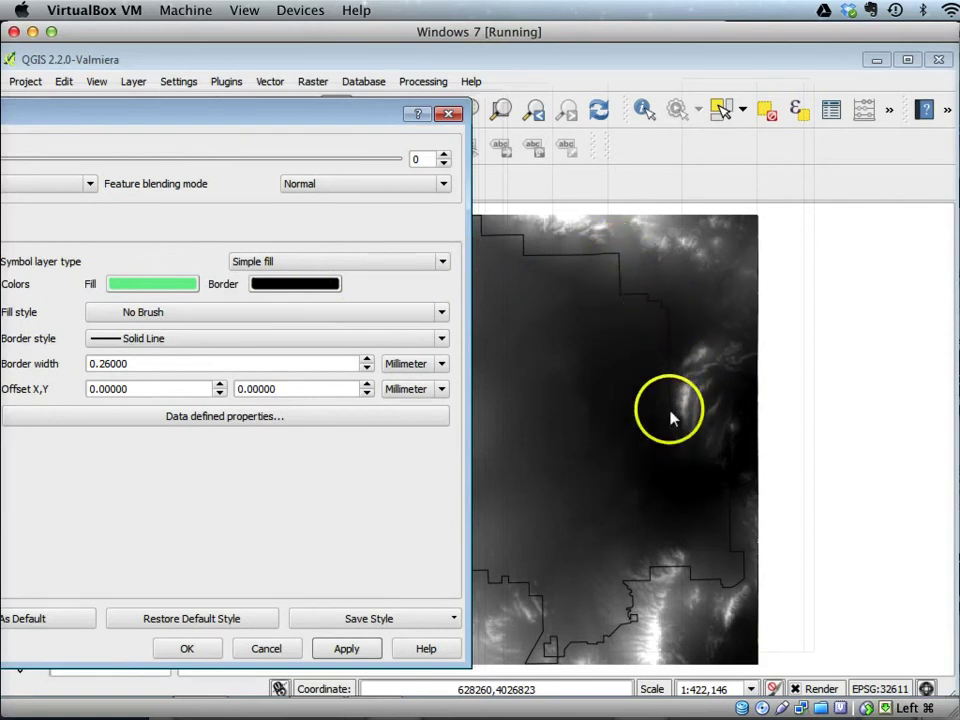
Step: Make the boundary border colour dark red, then apply and close Layer Properties
click(301, 284)
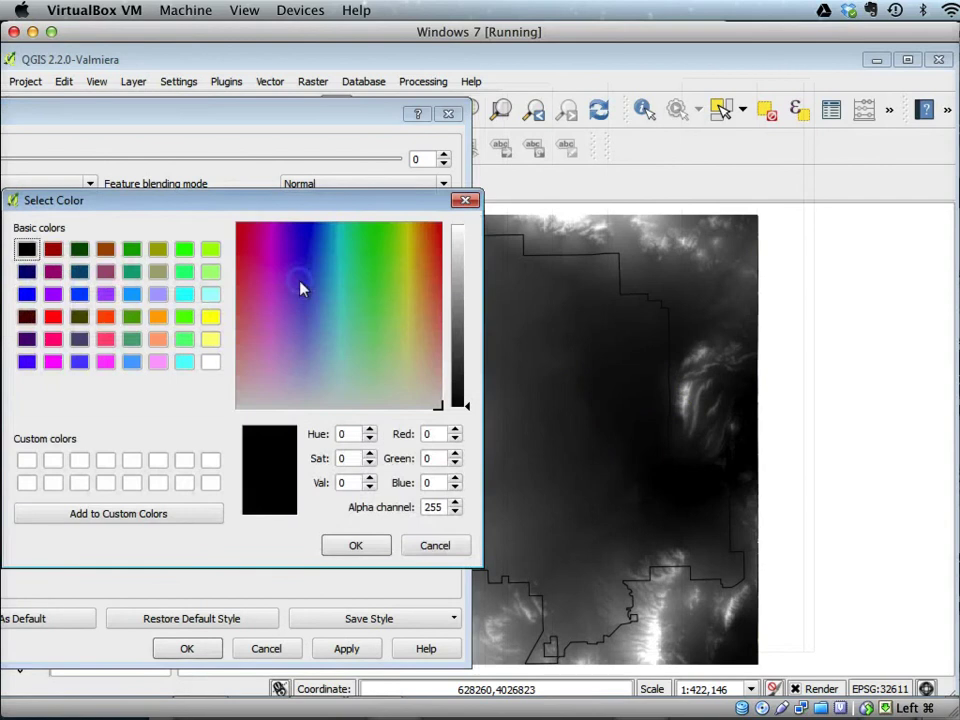
click(54, 252)
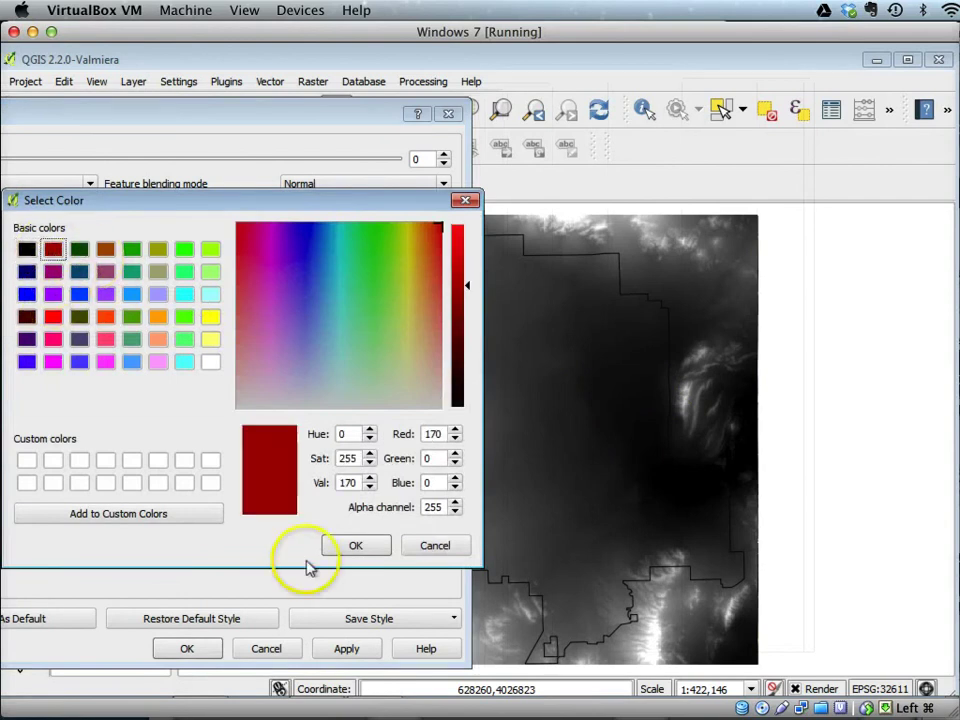
click(360, 545)
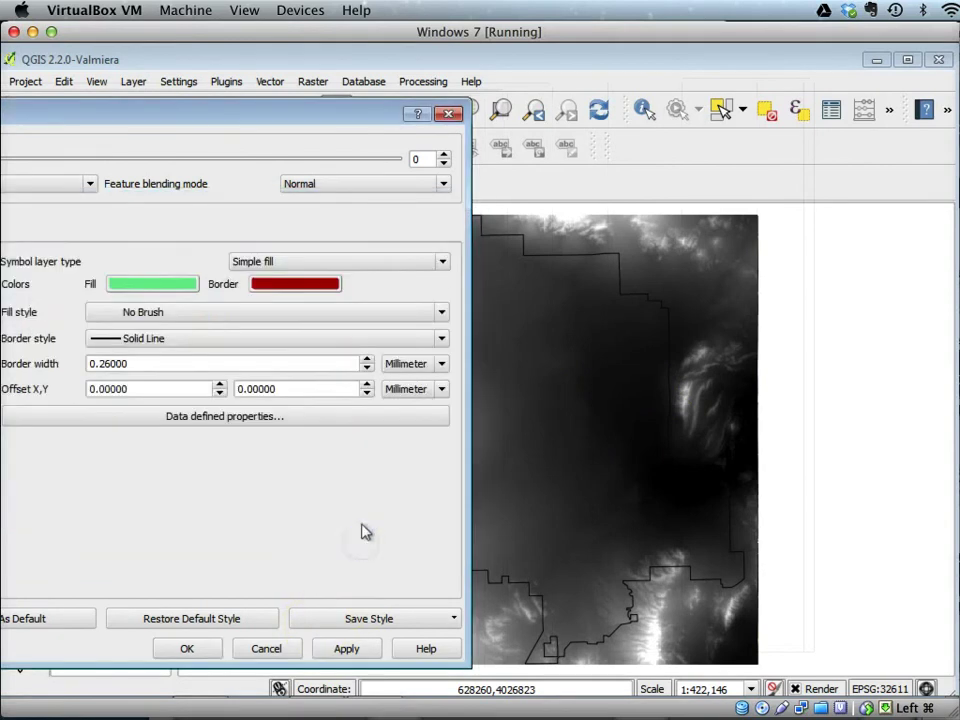
click(344, 647)
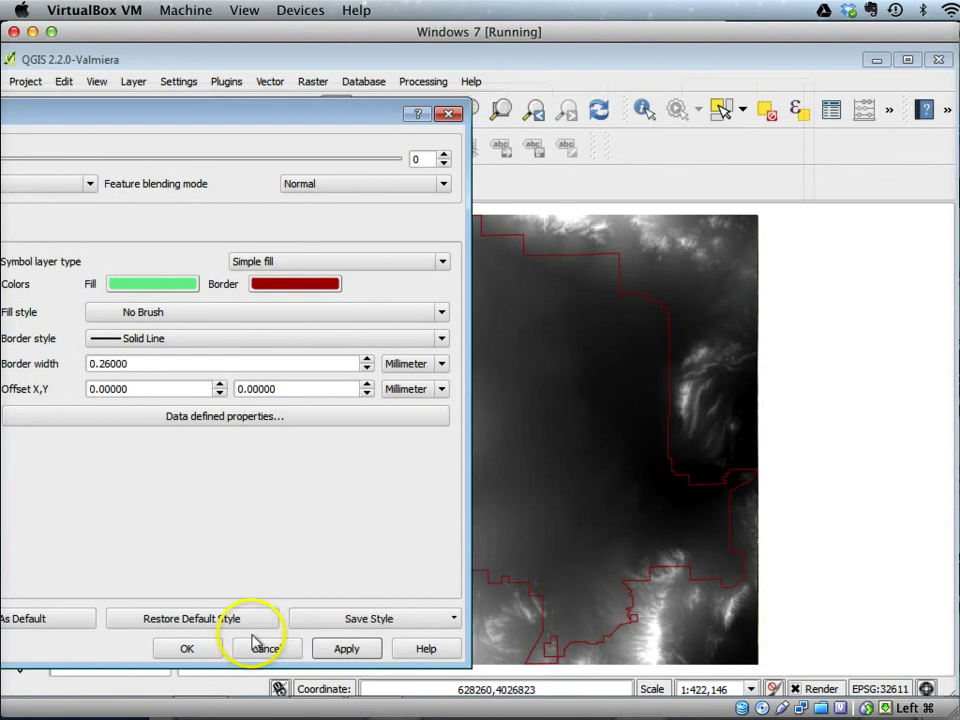
click(195, 648)
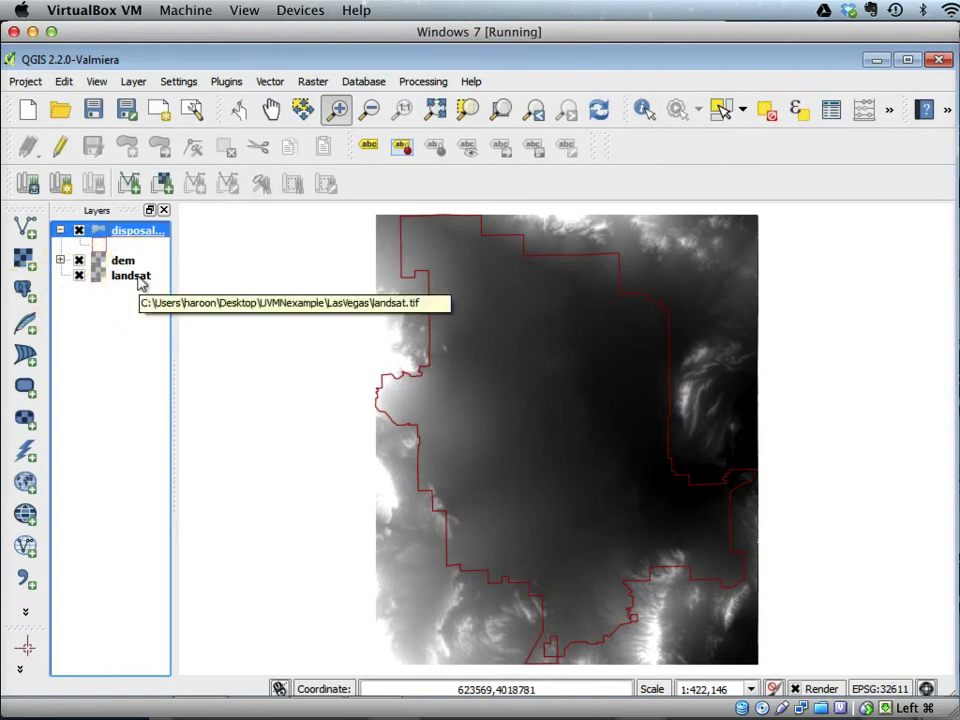
drag(138, 283, 78, 272)
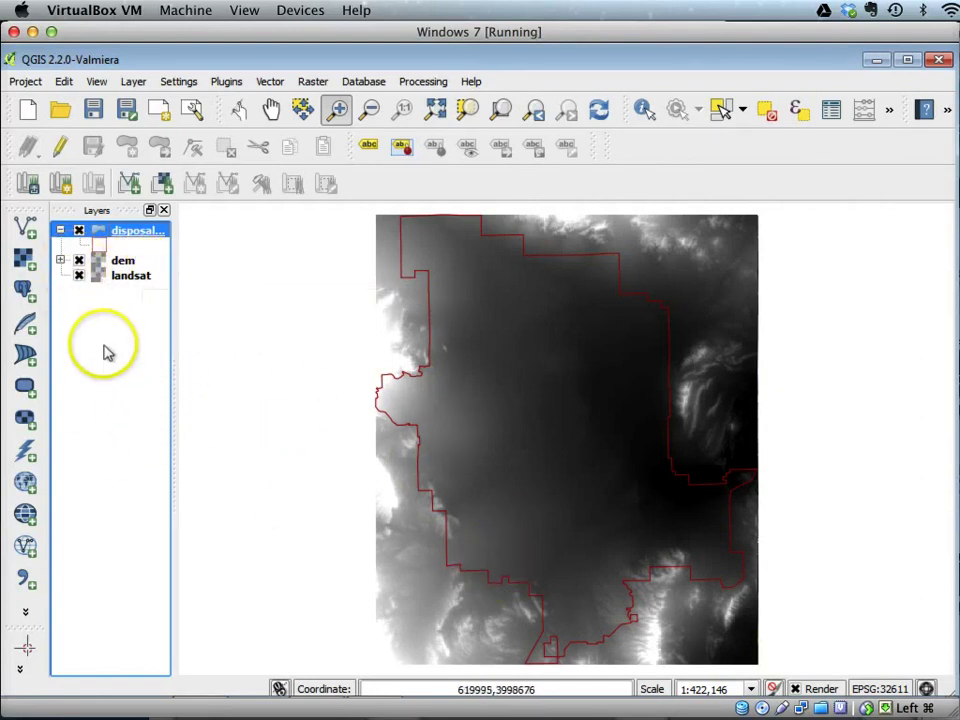